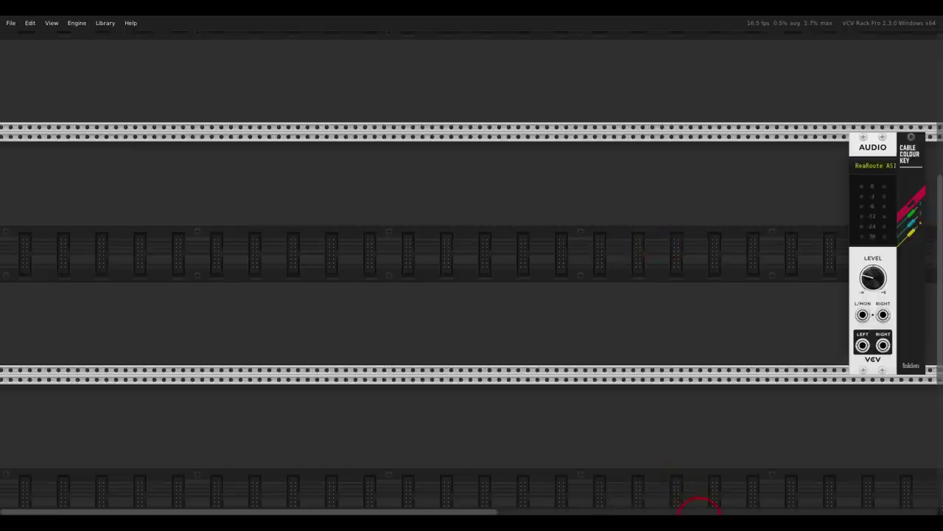
- Review the synth brass patch diagram in the image viewer, then return to the VCV Rack patch
left_click(699, 517)
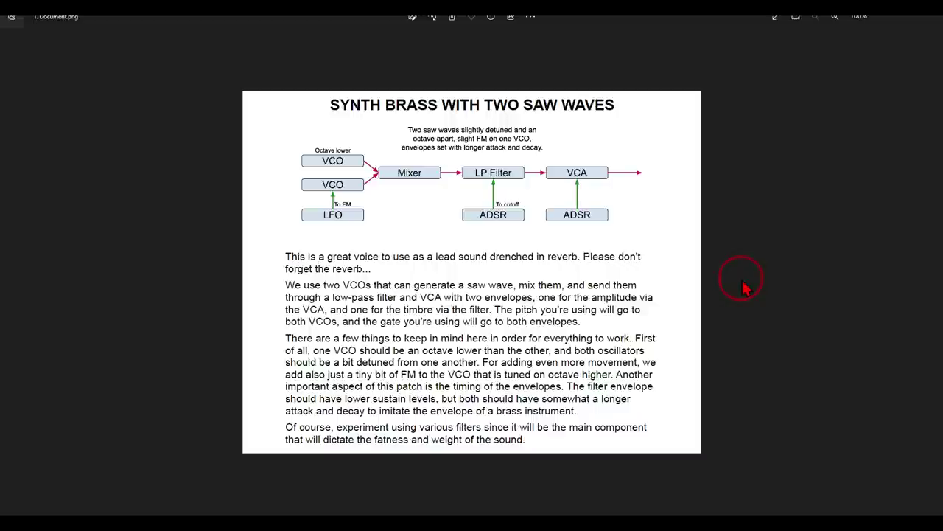
left_click(487, 522)
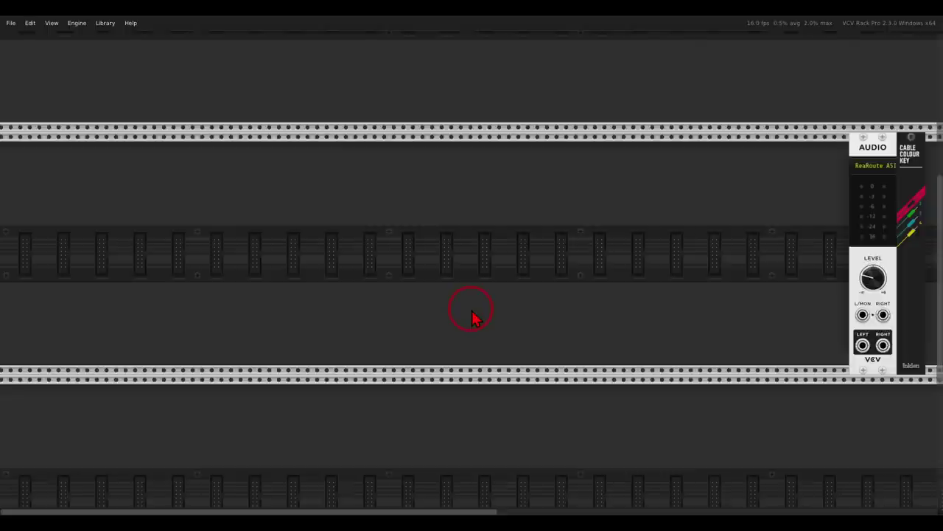
- Add a VCO module to the empty middle row and duplicate it directly beside the first one
right_click(428, 278)
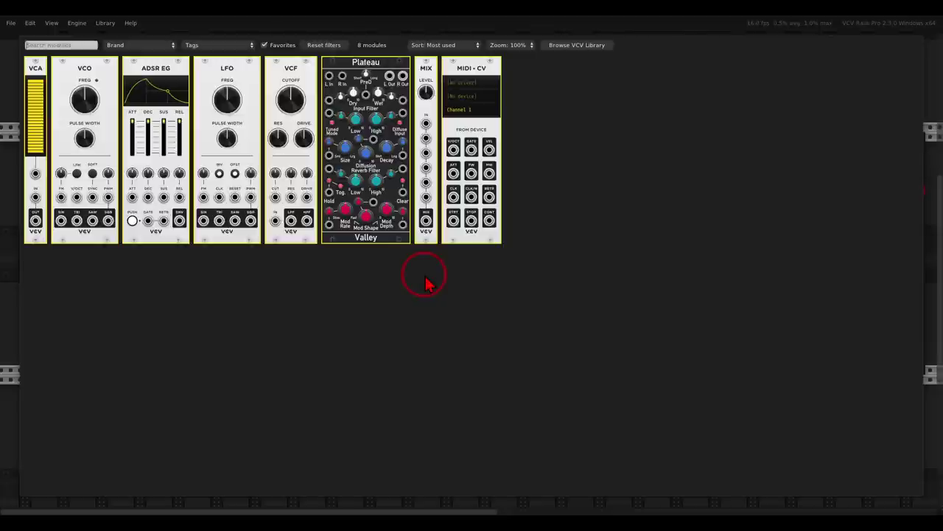
left_click(116, 96)
left_click_drag(115, 94, 345, 230)
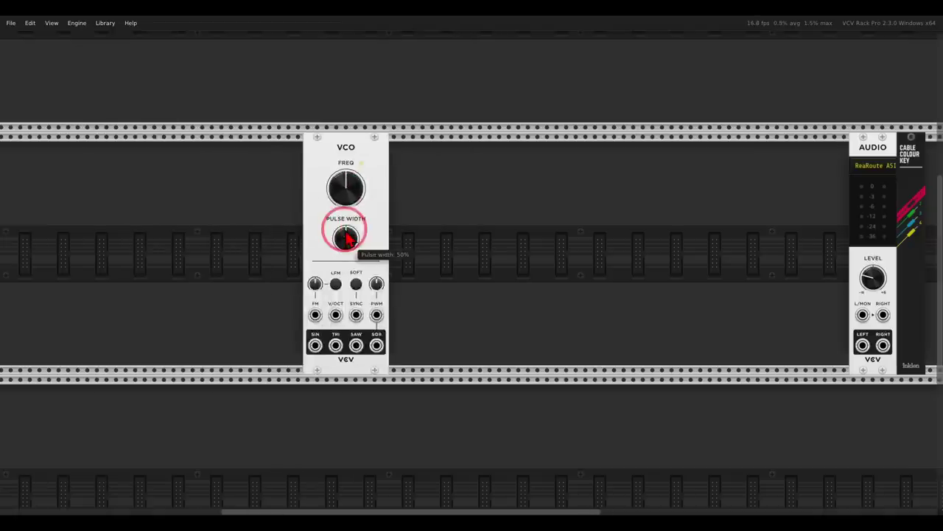
key("ctrl+d")
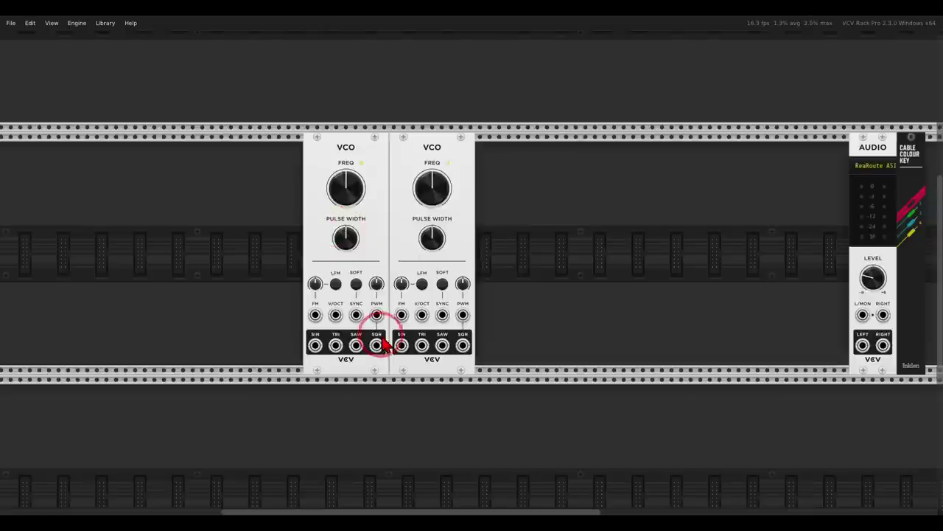
mouse_move(473, 328)
left_mouse_down()
mouse_move(391, 335)
mouse_move(391, 361)
mouse_move(449, 375)
mouse_move(485, 360)
mouse_move(479, 328)
left_mouse_up()
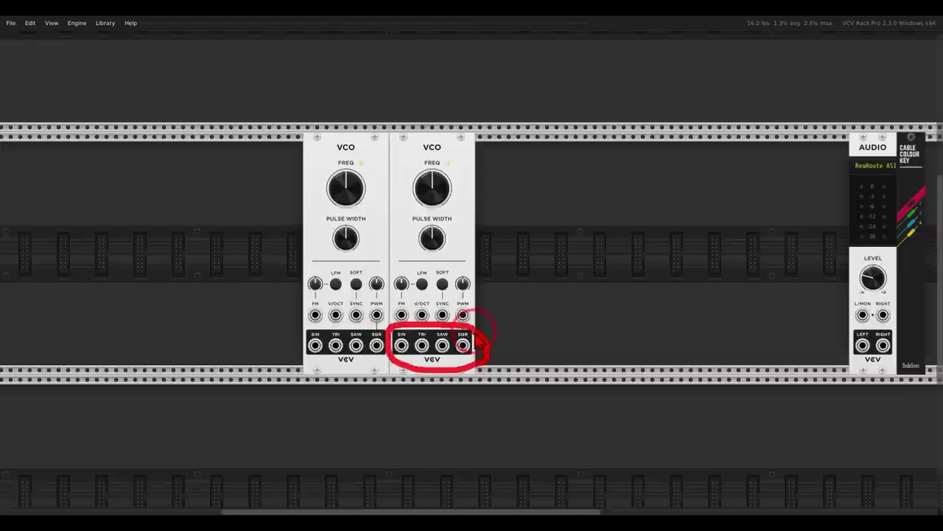
- Add a VCF beside the second VCO and patch that VCO's SAW output into the filter's audio input
right_click(527, 324)
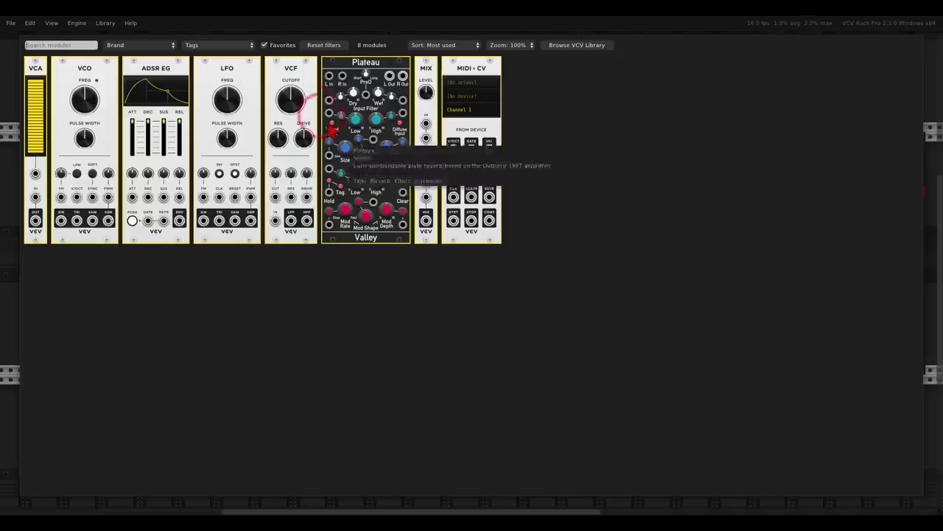
left_click(295, 83)
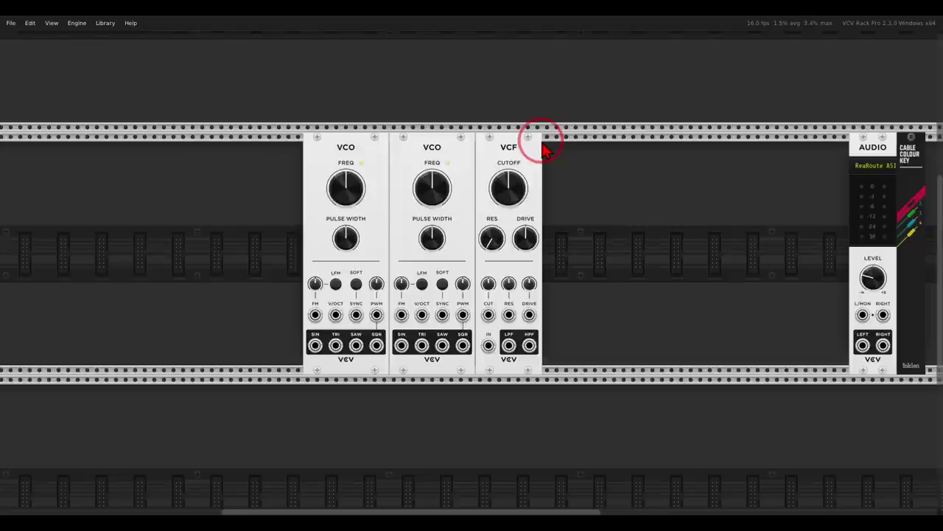
scroll(387, 289, "up", 3)
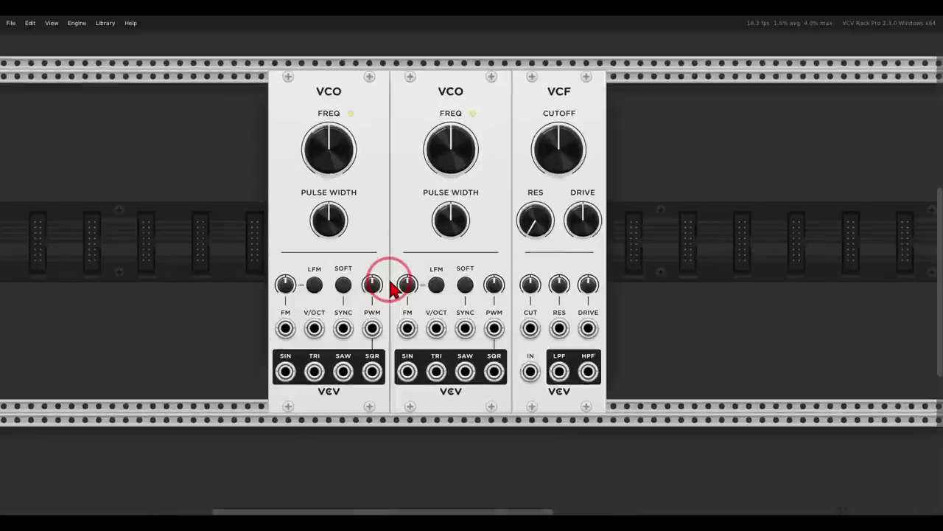
left_click_drag(465, 371, 530, 374)
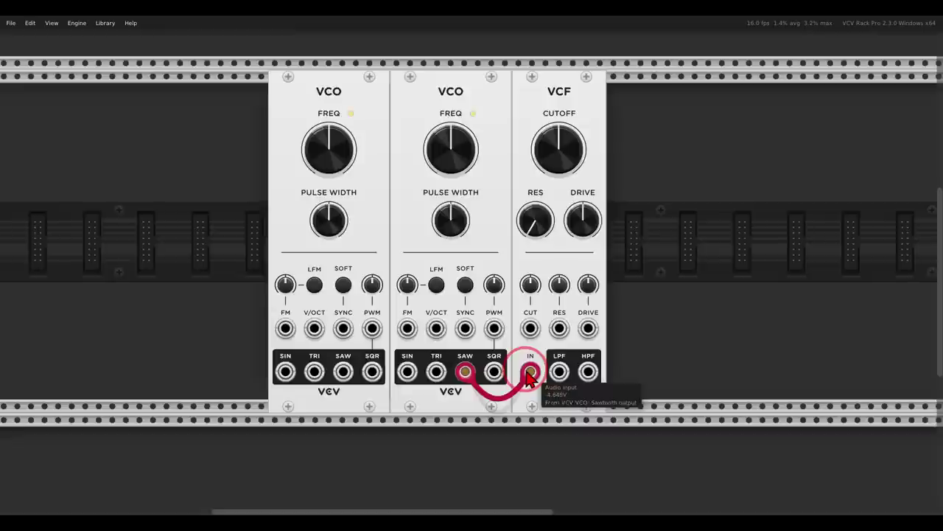
- Try to patch the first VCO's SAW output into the already occupied VCF audio input
left_click_drag(343, 372, 531, 373)
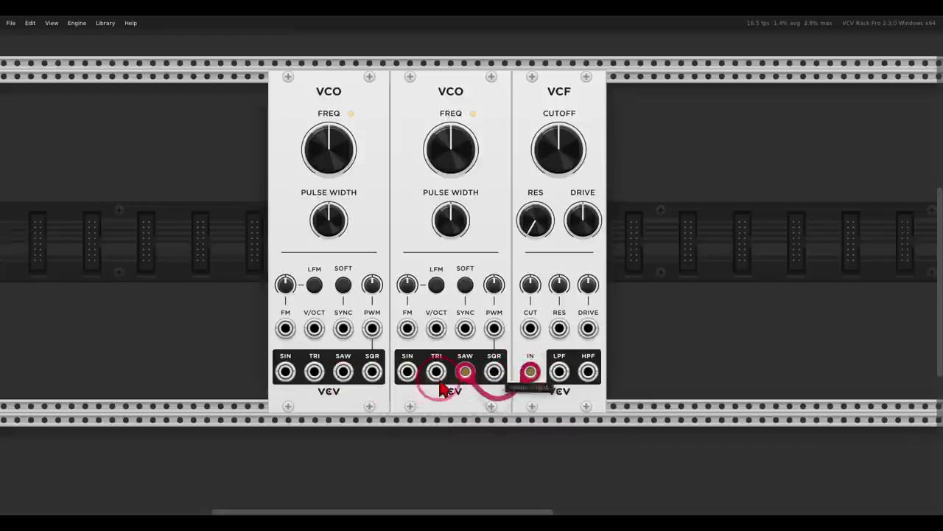
left_click_drag(343, 378, 556, 414)
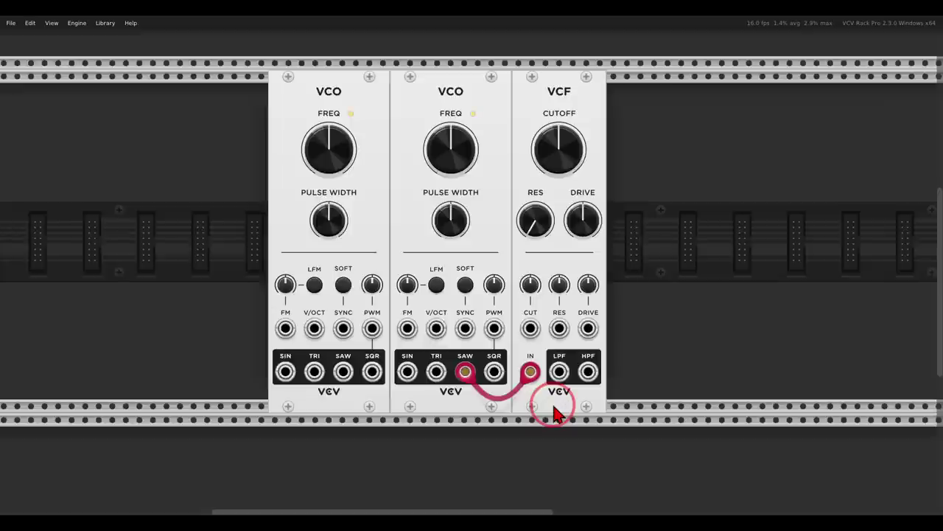
- Move the VCF away from the second VCO and insert a MIX module in the gap
left_click_drag(537, 88, 594, 101)
right_click(554, 123)
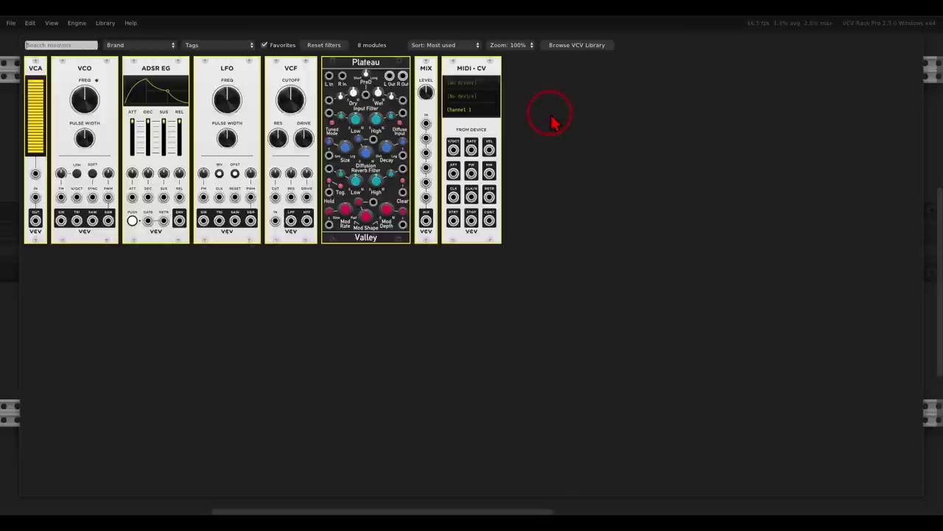
left_click(432, 122)
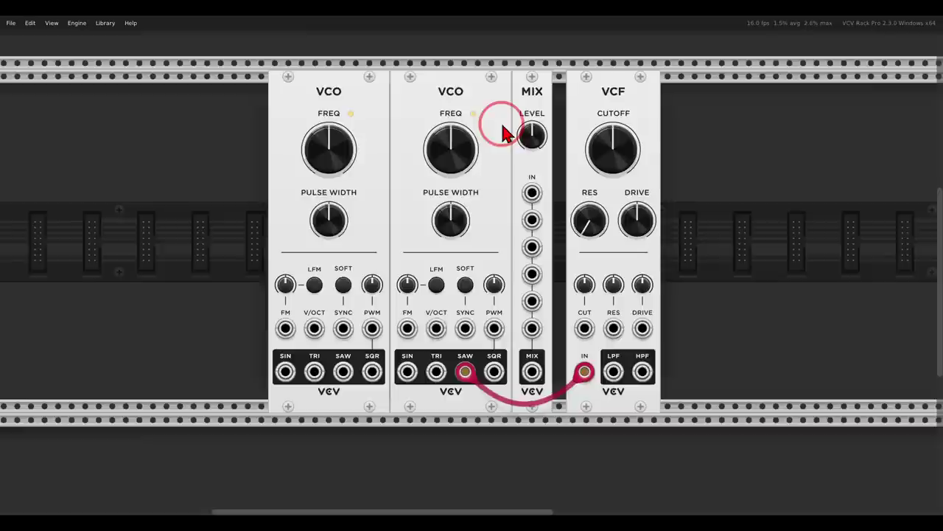
mouse_move(554, 122)
left_mouse_down()
mouse_move(519, 129)
mouse_move(516, 154)
mouse_move(554, 150)
mouse_move(543, 120)
left_mouse_up()
key("Escape")
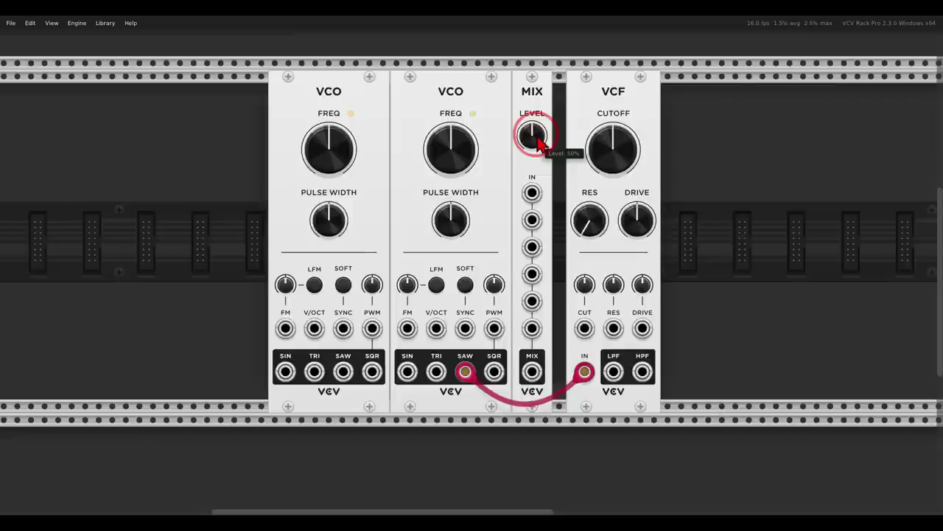
- Patch the second VCO's SAW into mixer input 1, the first VCO's SAW into input 2, and the MIX output into the VCF input
left_click_drag(585, 372, 542, 206)
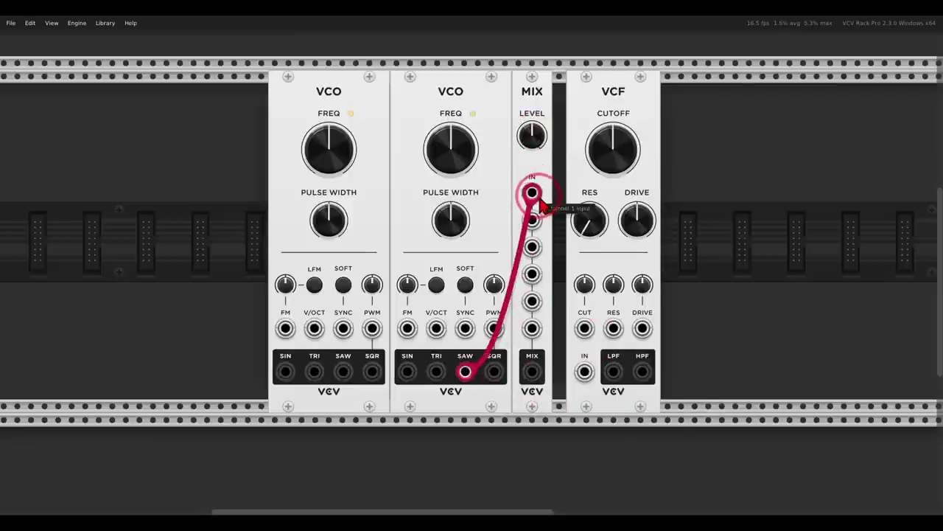
left_click_drag(343, 371, 538, 230)
mouse_move(532, 372)
left_mouse_down()
mouse_move(579, 358)
mouse_move(585, 371)
left_mouse_up()
mouse_move(549, 344)
left_mouse_down()
mouse_move(548, 405)
mouse_move(555, 350)
left_mouse_up()
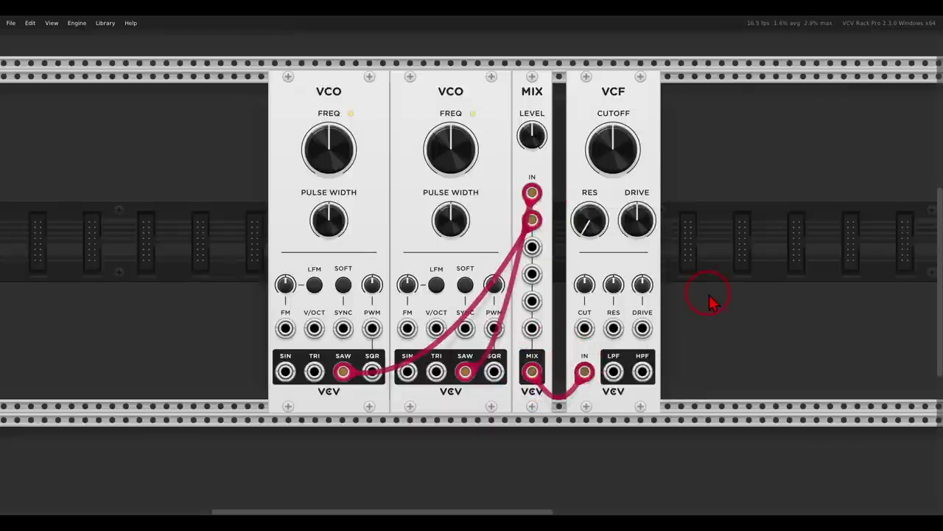
- Move the VCF flush against the MIX module and patch its LPF output into the AUDIO module's L/MON input
left_click_drag(643, 90, 617, 87)
left_click_drag(752, 147, 617, 116)
scroll(586, 143, "right", 2)
left_click(667, 117)
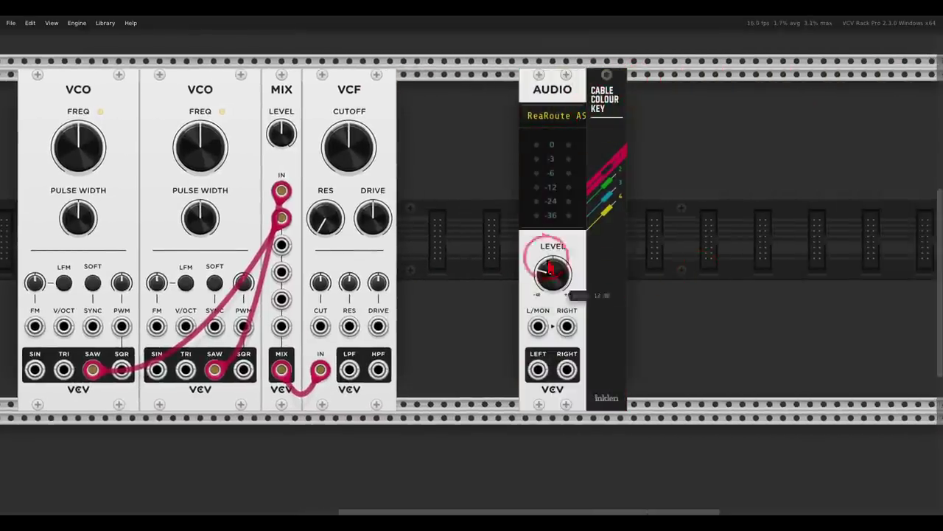
scroll(491, 250, "left", 3)
left_click_drag(622, 244, 662, 271)
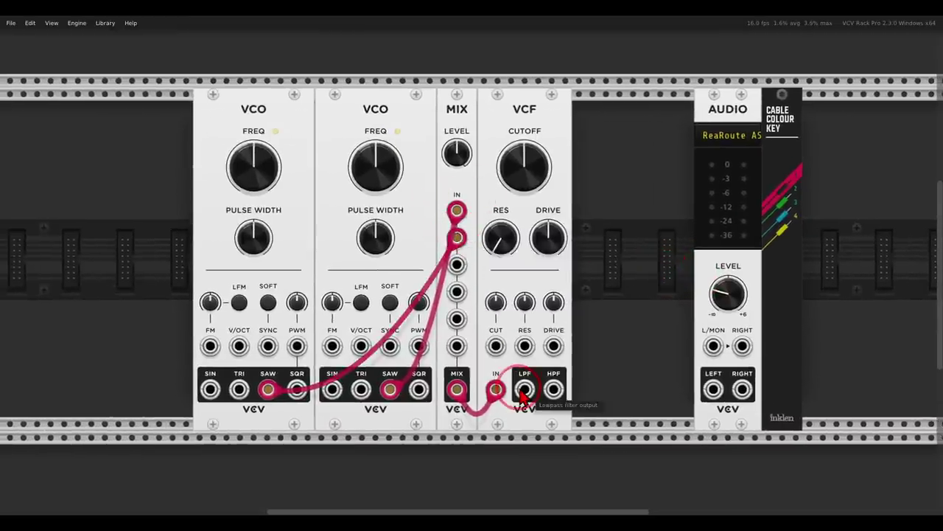
left_click_drag(523, 390, 712, 345)
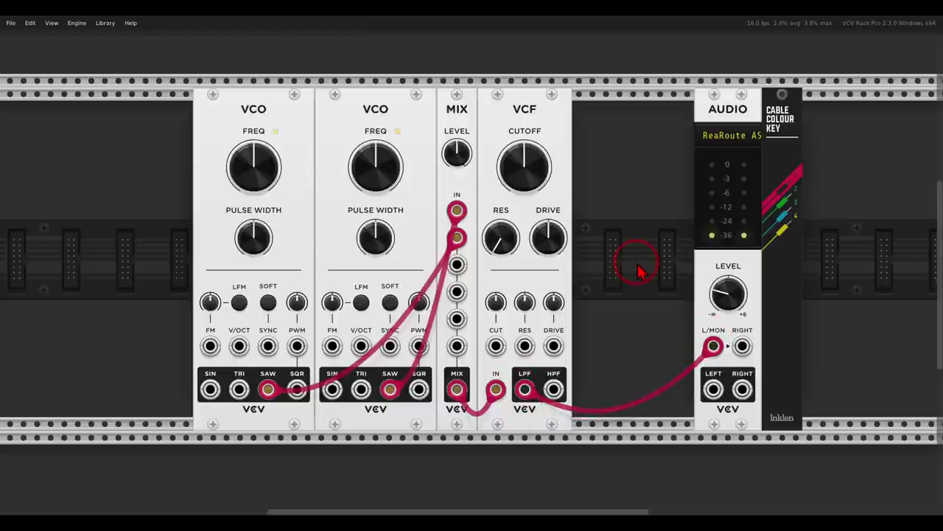
- Raise the VCF's cutoff frequency slightly and add a VCA module directly after the filter
mouse_move(553, 110)
left_mouse_down()
mouse_move(499, 126)
mouse_move(572, 190)
mouse_move(560, 129)
left_mouse_up()
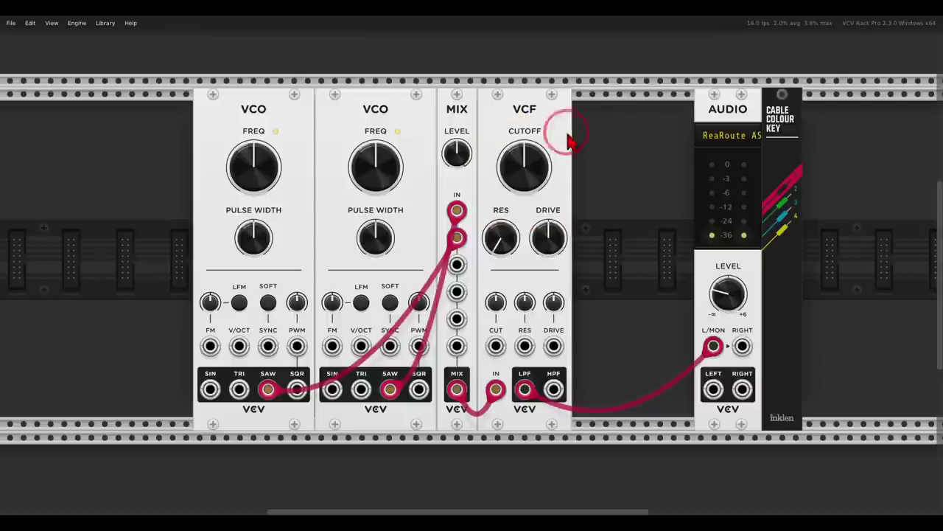
mouse_move(521, 143)
left_mouse_down()
mouse_move(493, 151)
mouse_move(497, 139)
mouse_move(495, 165)
left_mouse_up()
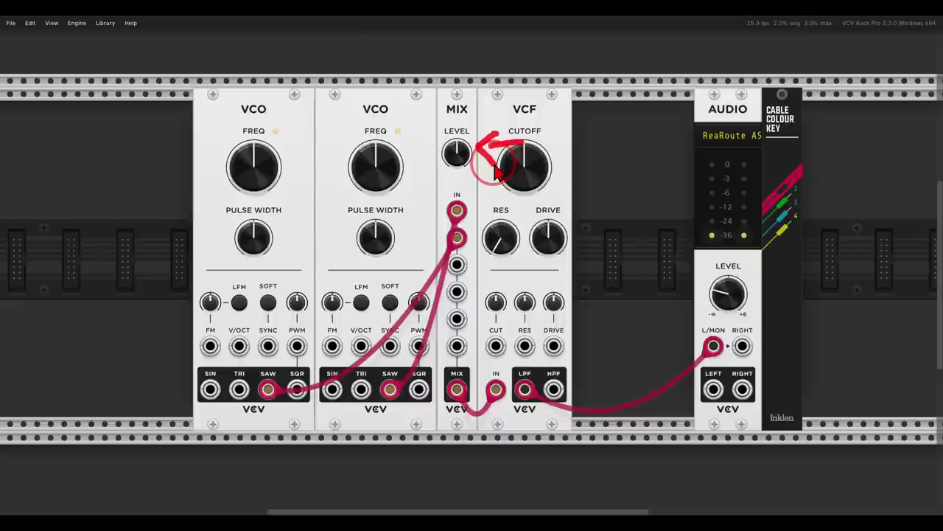
mouse_move(523, 142)
left_mouse_down()
mouse_move(565, 147)
mouse_move(550, 152)
left_mouse_up()
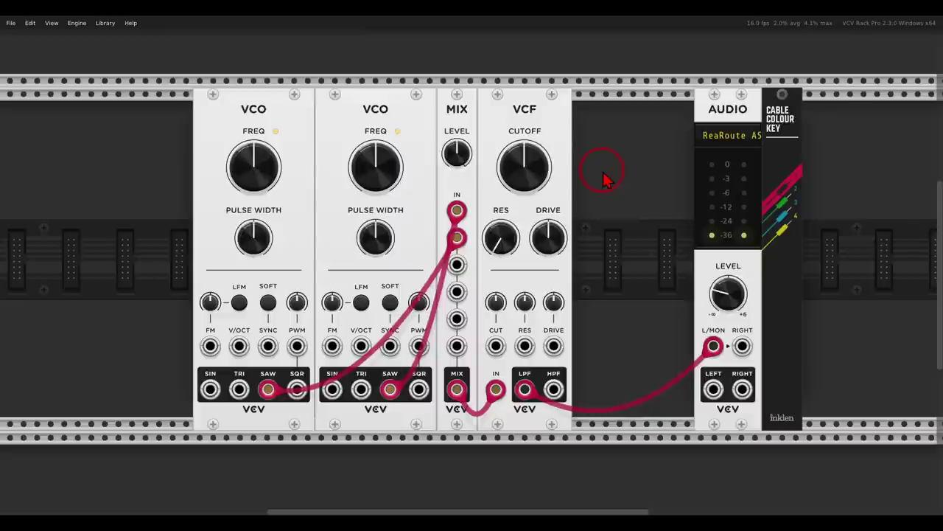
mouse_move(529, 169)
left_mouse_down()
mouse_move(497, 106)
mouse_move(536, 273)
mouse_move(501, 129)
mouse_move(516, 199)
mouse_move(501, 169)
mouse_move(508, 157)
mouse_move(501, 170)
mouse_move(511, 193)
mouse_move(505, 151)
mouse_move(515, 136)
mouse_move(544, 150)
mouse_move(526, 157)
mouse_move(542, 163)
mouse_move(520, 168)
mouse_move(522, 48)
mouse_move(523, 131)
mouse_move(552, 147)
mouse_move(547, 165)
left_mouse_up()
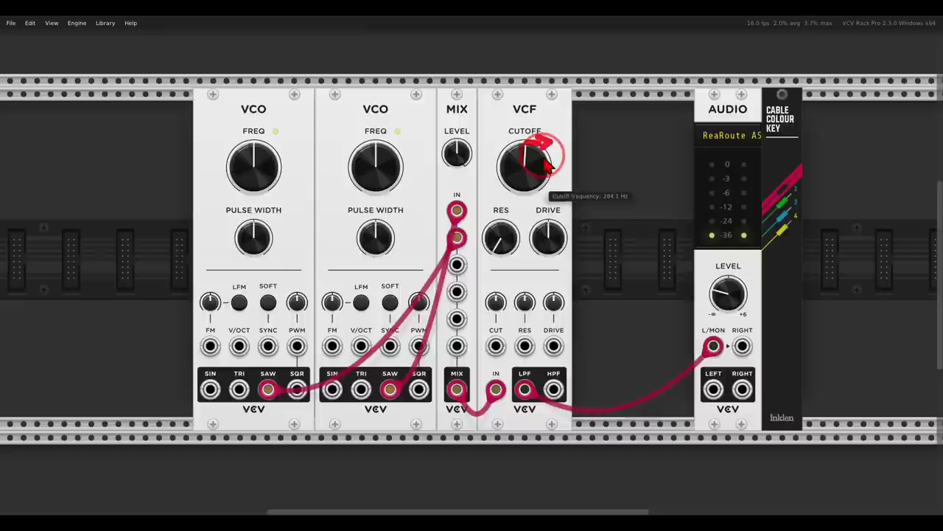
left_click_drag(546, 165, 507, 166)
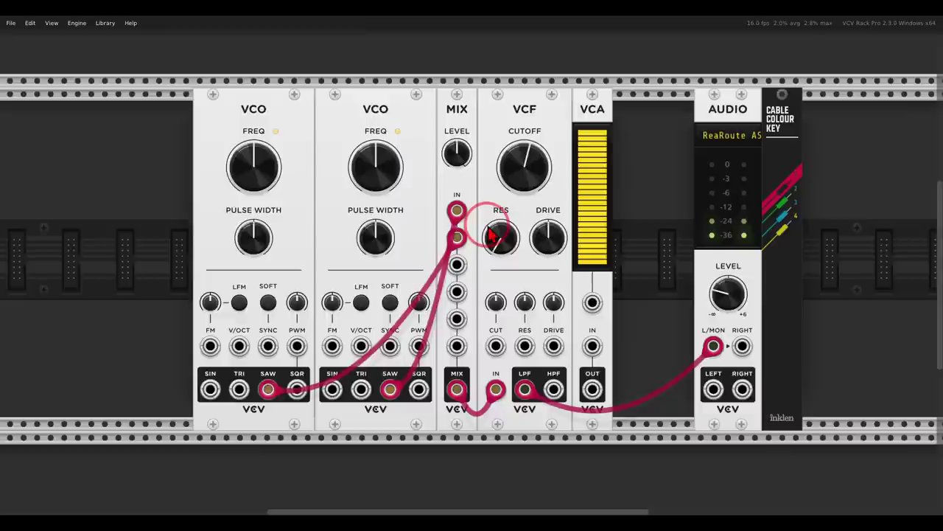
- Route the VCF's LPF output through the VCA into the AUDIO module's L/MON input, and open the filter cutoff further
left_click_drag(714, 346, 594, 346)
left_click_drag(593, 389, 712, 348)
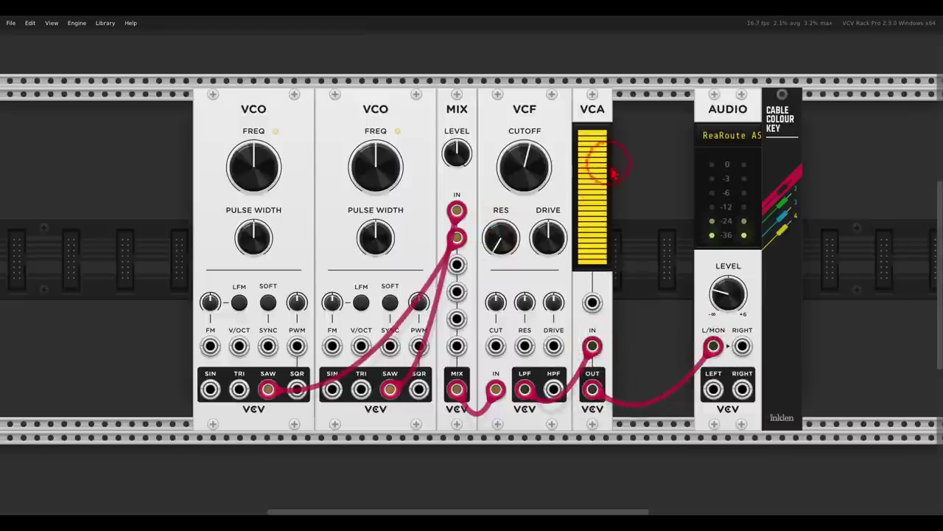
left_click_drag(611, 179, 594, 306)
left_click_drag(527, 172, 528, 157)
left_click_drag(586, 243, 512, 27)
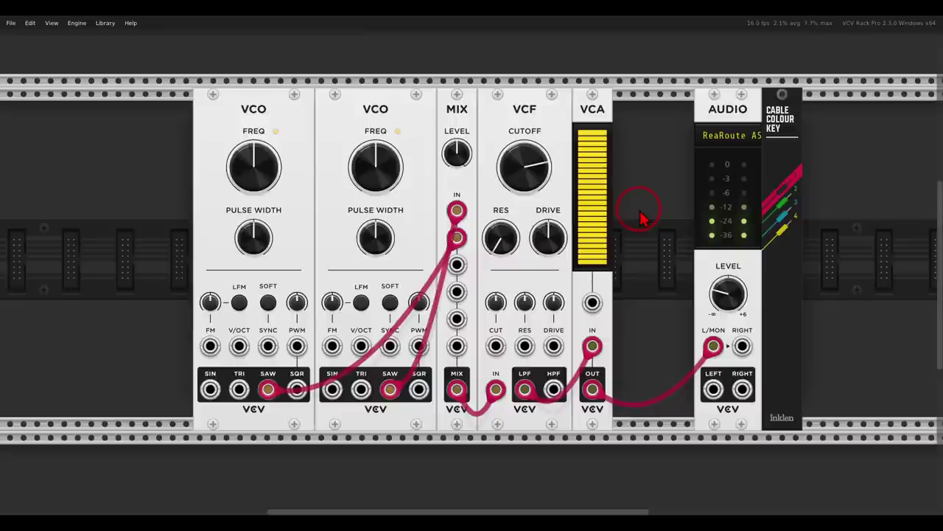
- Shift the VCOs, MIX, VCF and VCA together away from the AUDIO module and add an ADSR EG beside the VCA
left_click_drag(640, 216, 218, 155)
left_click_drag(369, 133, 268, 106)
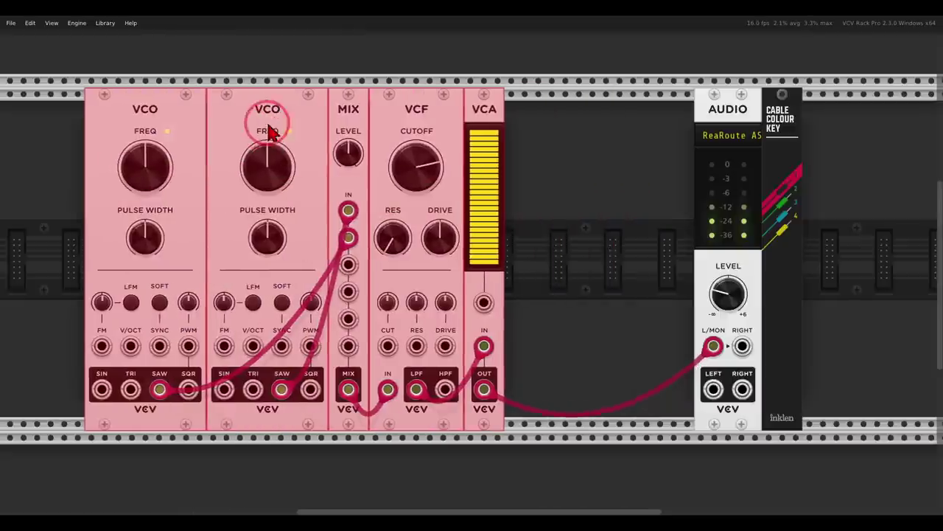
left_click(522, 161)
right_click(522, 161)
left_click(143, 69)
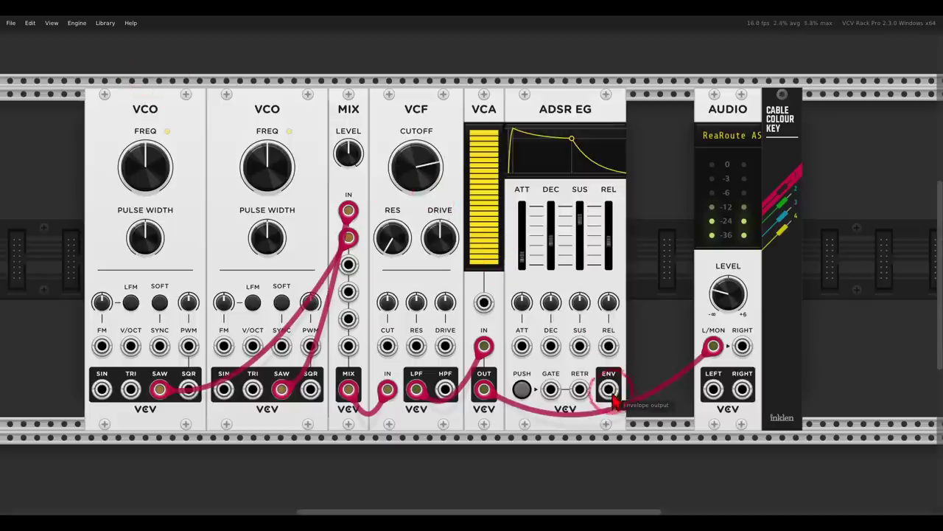
- Patch the ADSR EG's ENV output into the VCA's CV input, using the green cable colour 2
left_click_drag(609, 389, 488, 302)
key("2")
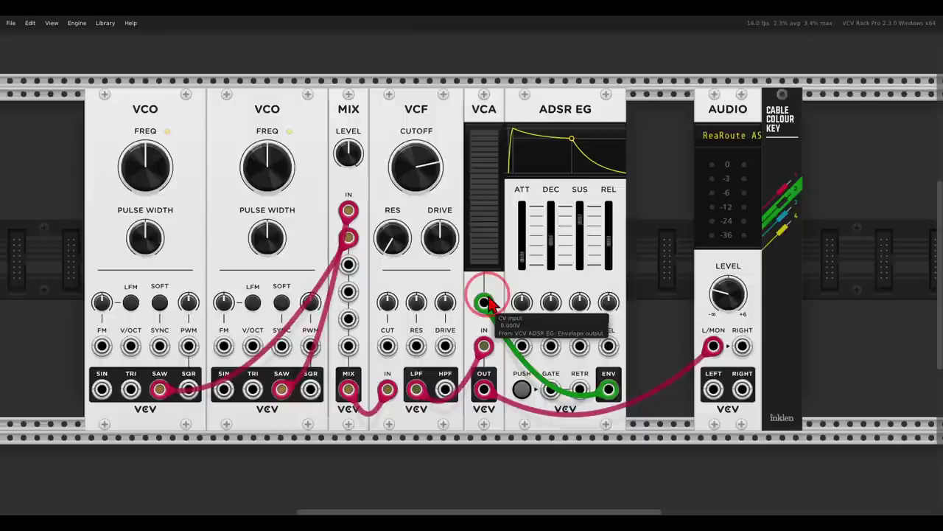
mouse_move(599, 99)
left_mouse_down()
mouse_move(556, 94)
mouse_move(533, 104)
mouse_move(547, 132)
mouse_move(596, 133)
mouse_move(606, 109)
left_mouse_up()
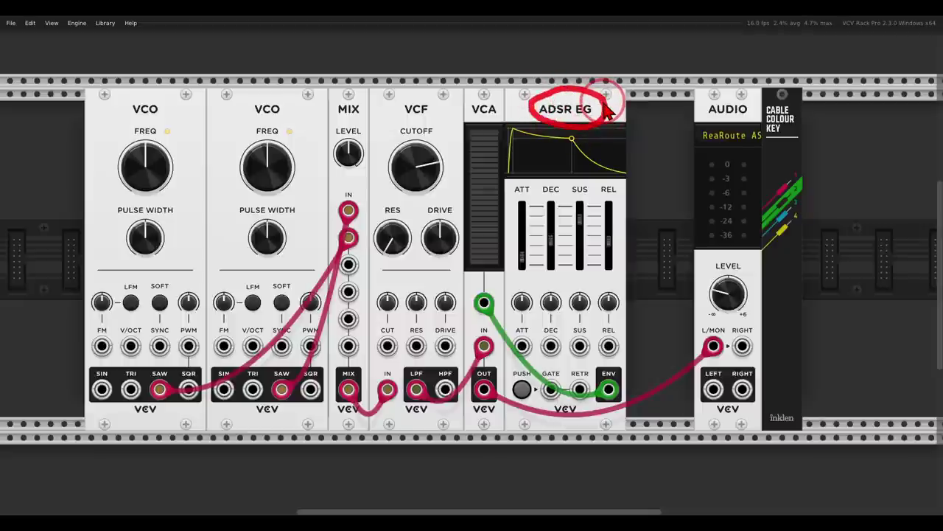
key("Escape")
- Examine the ADSR EG's attack, decay, sustain and release stages along its envelope display, marking each one
scroll(594, 206, "up", 1)
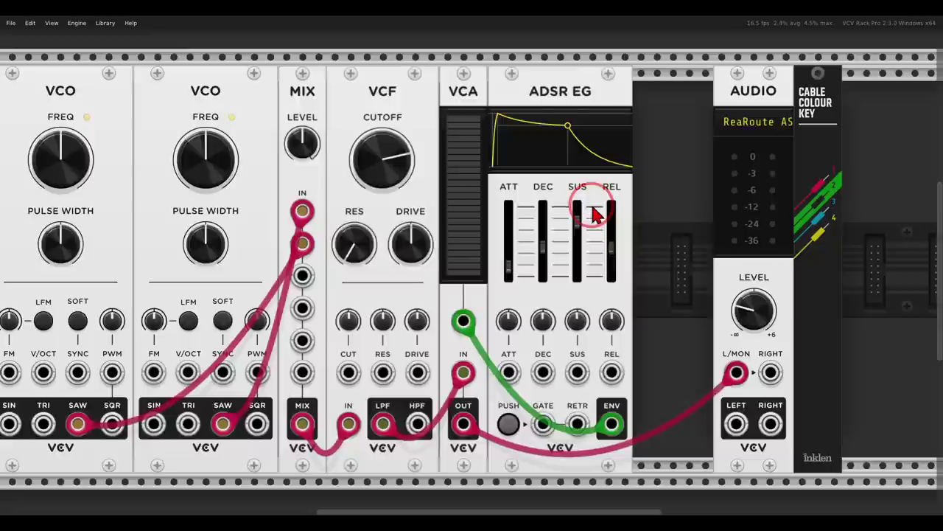
scroll(594, 197, "up", 1)
scroll(594, 197, "down", 1)
mouse_move(516, 174)
left_mouse_down()
mouse_move(492, 191)
mouse_move(505, 207)
mouse_move(525, 199)
mouse_move(525, 188)
mouse_move(518, 177)
mouse_move(490, 174)
mouse_move(504, 118)
left_mouse_up()
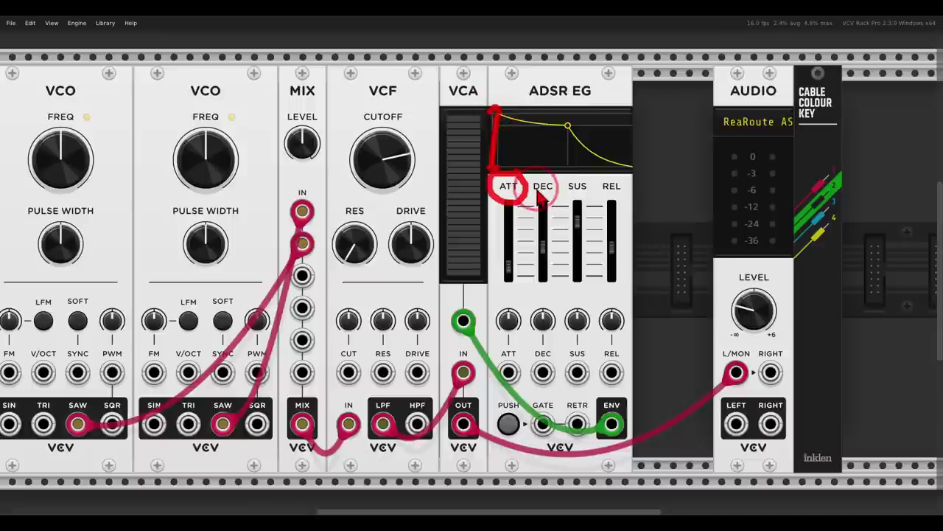
left_click_drag(534, 193, 552, 193)
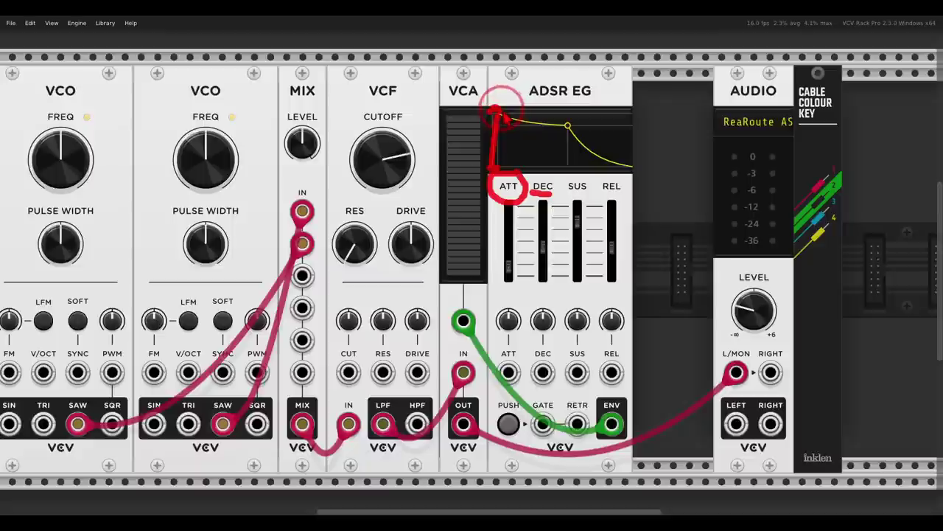
mouse_move(504, 114)
left_mouse_down()
mouse_move(563, 129)
mouse_move(552, 115)
mouse_move(561, 121)
mouse_move(553, 127)
left_mouse_up()
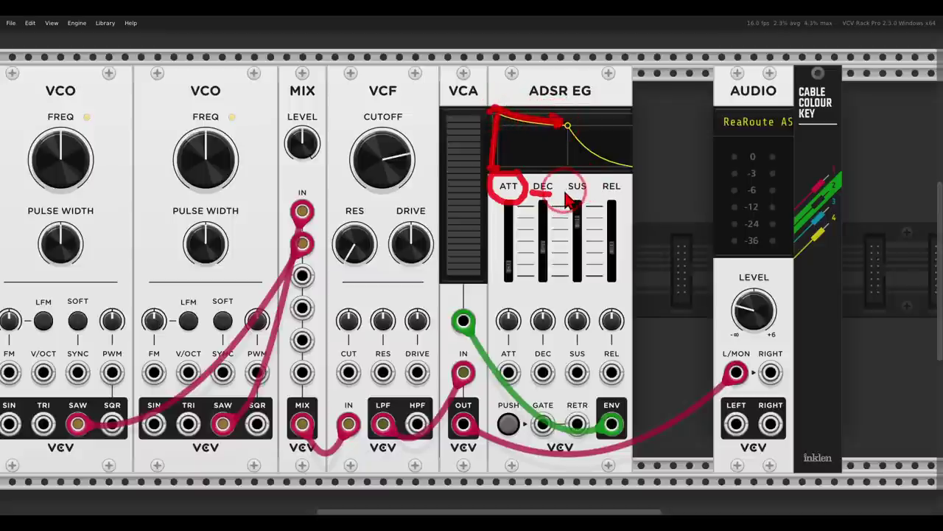
left_click_drag(566, 195, 591, 193)
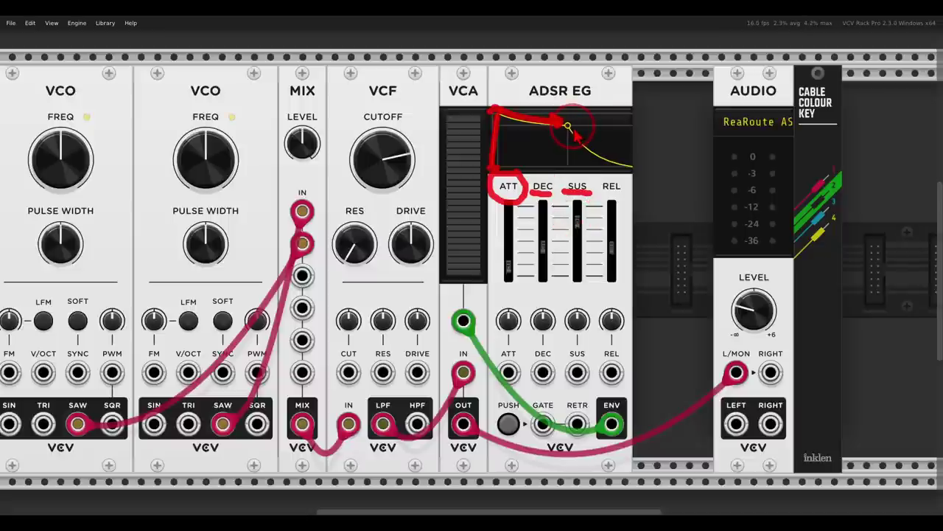
left_click_drag(600, 194, 625, 196)
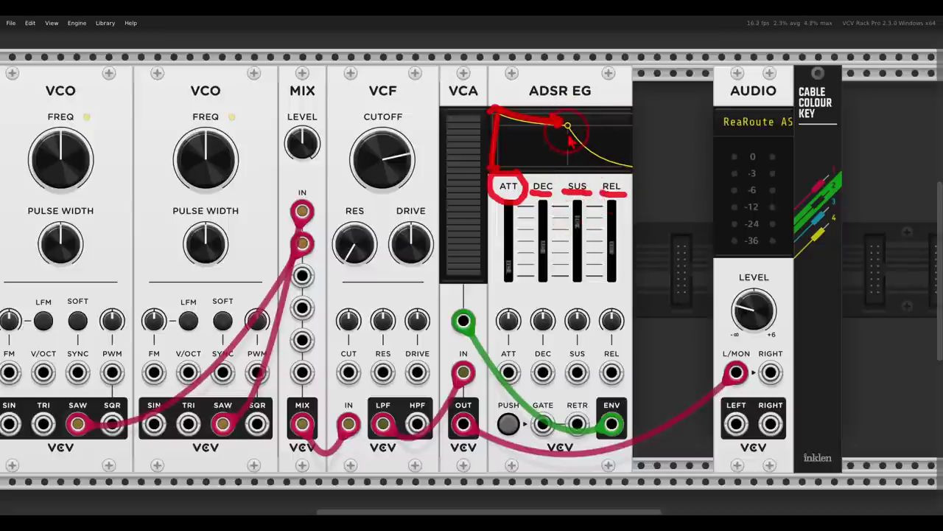
left_click_drag(572, 131, 633, 171)
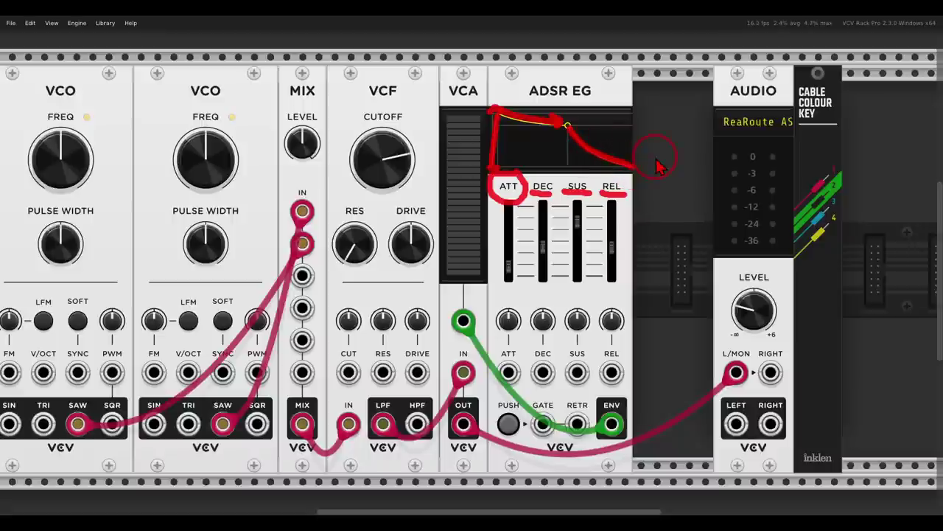
key("Escape")
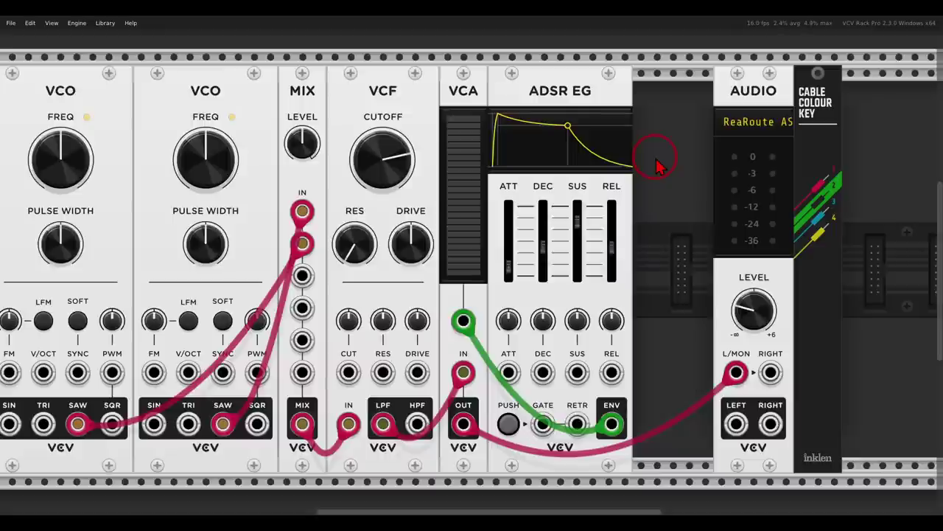
- Add a MIDI-CV module before the first VCO and patch its GATE output into the ADSR EG's GATE input with blue cable colour 3
scroll(322, 264, "down", 1)
left_click_drag(261, 234, 437, 229)
right_click(171, 187)
left_click(464, 98)
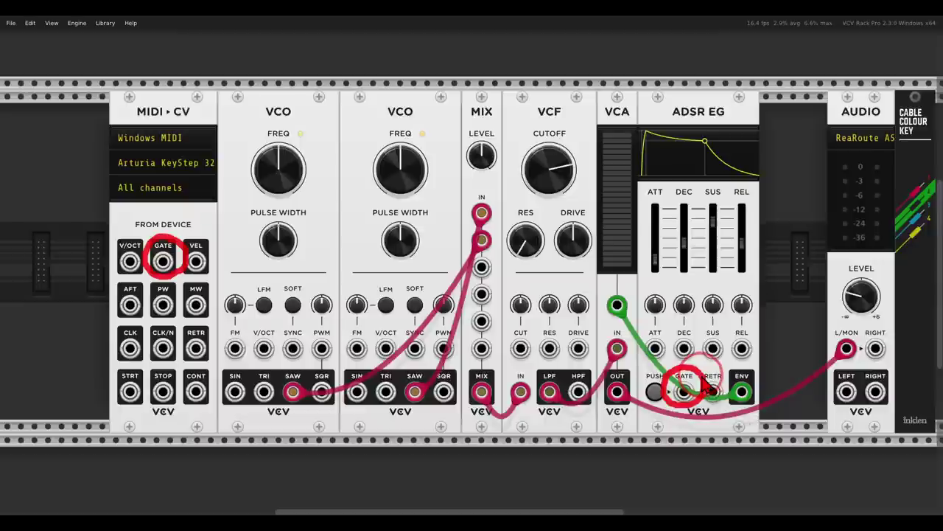
left_click_drag(163, 262, 684, 393)
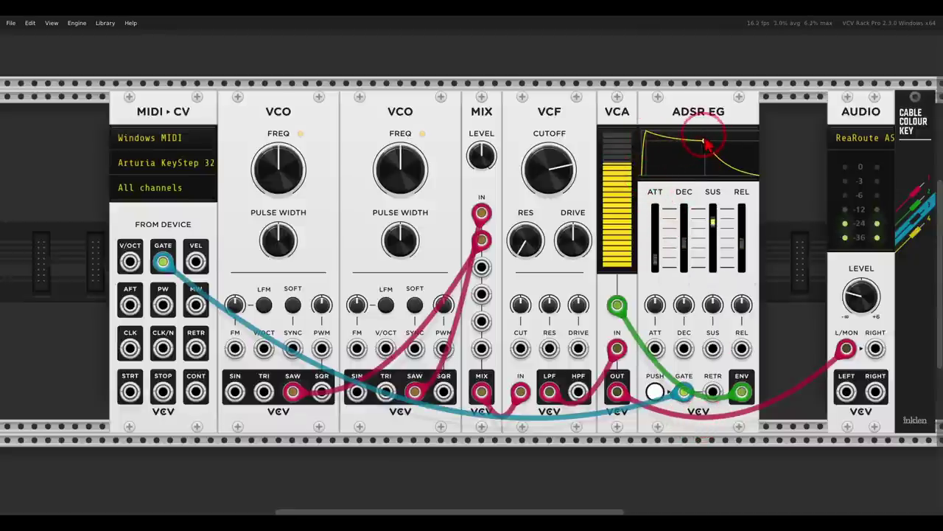
- Lower the ADSR EG's sustain slightly and patch MIDI-CV's V/OCT output into both VCOs' V/OCT inputs with yellow cable colour 4
mouse_move(714, 220)
left_mouse_down()
mouse_move(714, 245)
mouse_move(715, 220)
left_mouse_up()
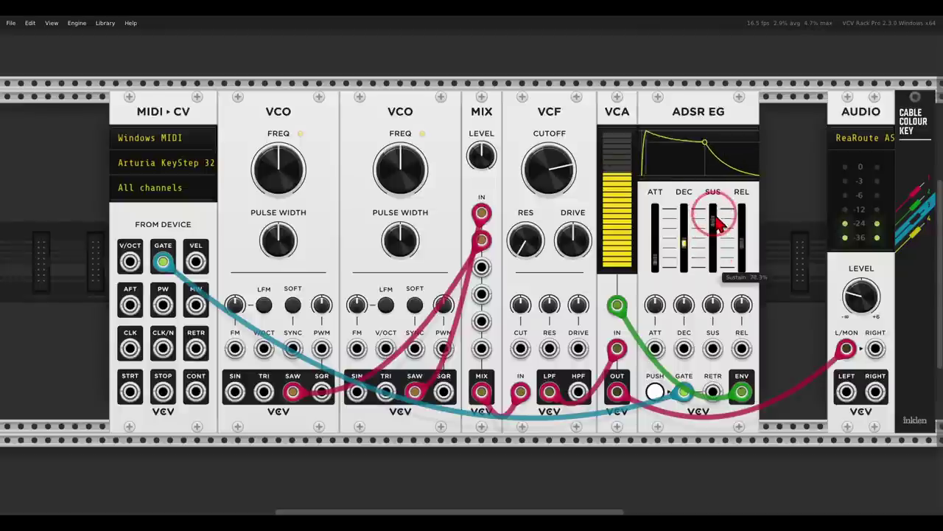
mouse_move(746, 249)
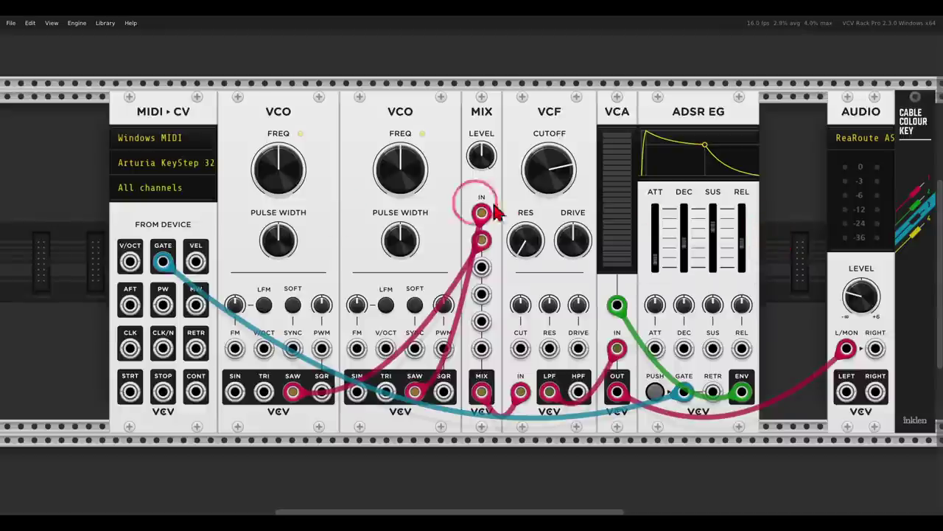
mouse_move(139, 237)
left_mouse_down()
mouse_move(115, 252)
mouse_move(127, 291)
mouse_move(144, 271)
mouse_move(143, 253)
mouse_move(131, 268)
mouse_move(120, 253)
mouse_move(212, 289)
mouse_move(244, 337)
mouse_move(267, 352)
mouse_move(250, 378)
mouse_move(384, 348)
left_mouse_up()
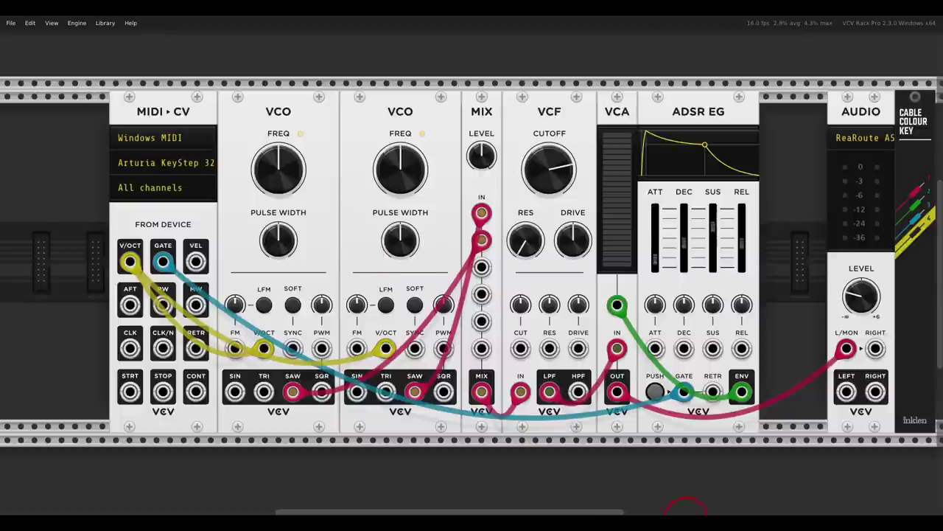
- View the course overview image 2. Courses.png and switch back to VCV Rack
left_click(678, 518)
left_click(932, 273)
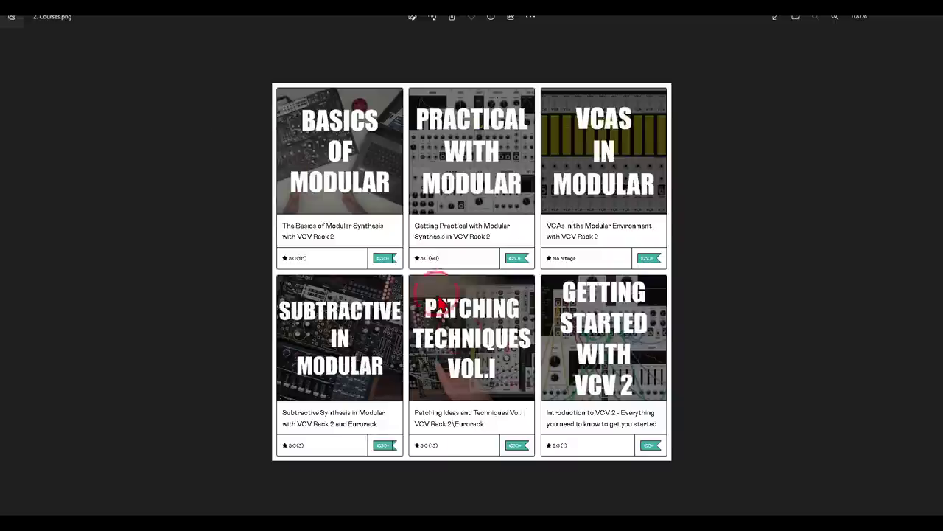
left_click(476, 511)
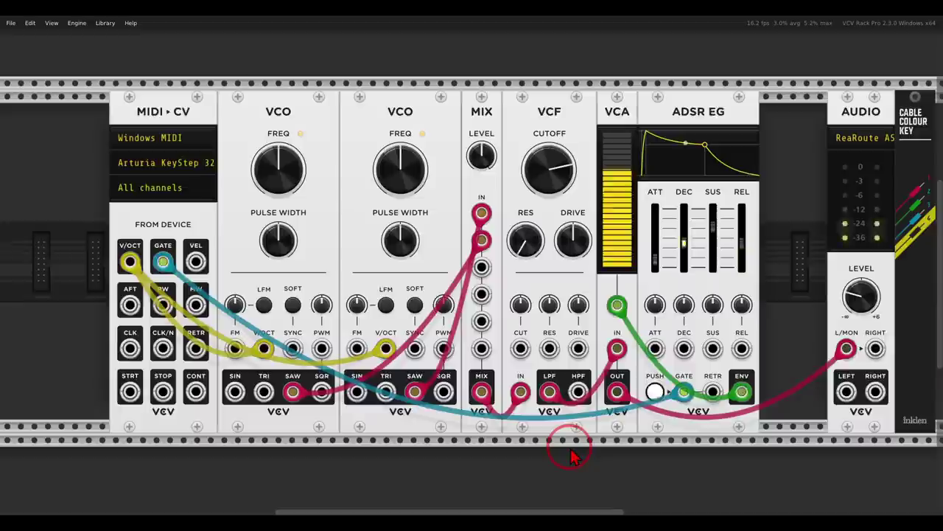
- Raise the VCF's cutoff to about 4.6 kHz and add a second ADSR EG directly after the filter, making room for it
left_click_drag(556, 186, 554, 167)
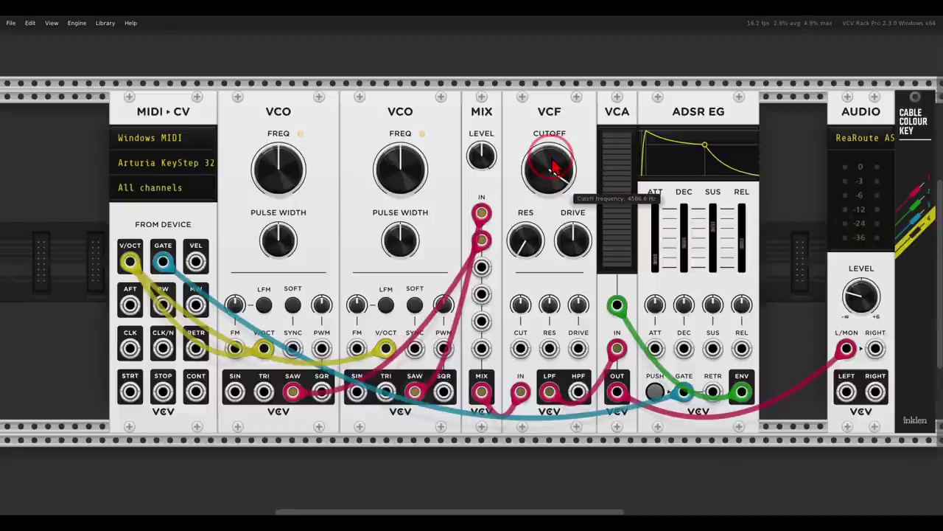
left_click_drag(554, 167, 554, 168)
left_click_drag(564, 120, 353, 139)
right_click(423, 158)
left_click(154, 126)
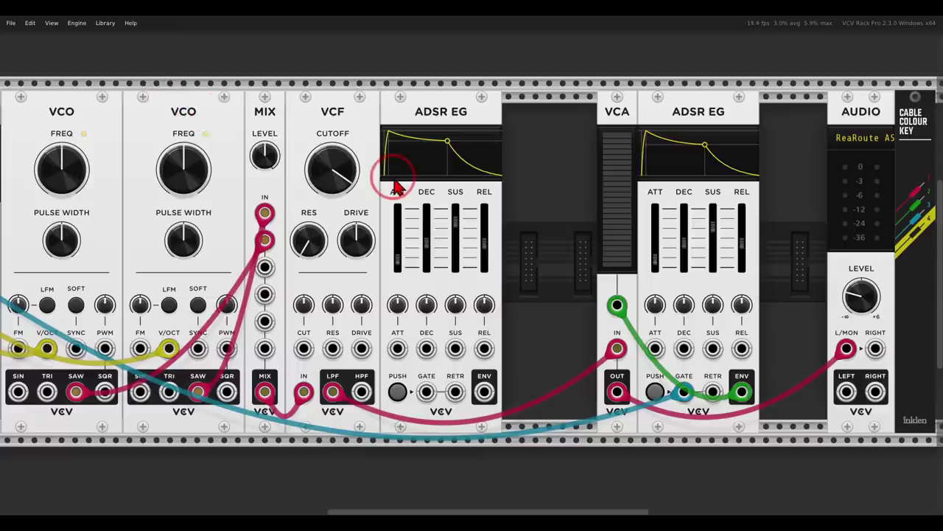
- Patch the new ADSR EG's ENV output into the VCF's CUT input with green cable colour 2
left_click_drag(484, 391, 304, 349)
mouse_move(358, 136)
left_mouse_down()
mouse_move(331, 129)
mouse_move(310, 137)
mouse_move(297, 182)
mouse_move(315, 208)
mouse_move(356, 210)
mouse_move(366, 173)
mouse_move(357, 134)
left_mouse_up()
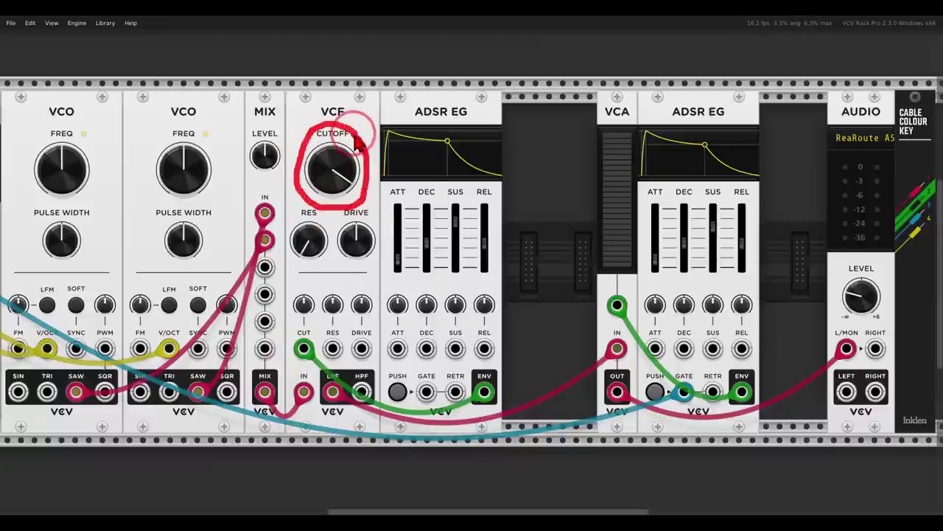
mouse_move(314, 333)
left_mouse_down()
mouse_move(286, 354)
mouse_move(295, 371)
mouse_move(320, 371)
mouse_move(322, 337)
left_mouse_up()
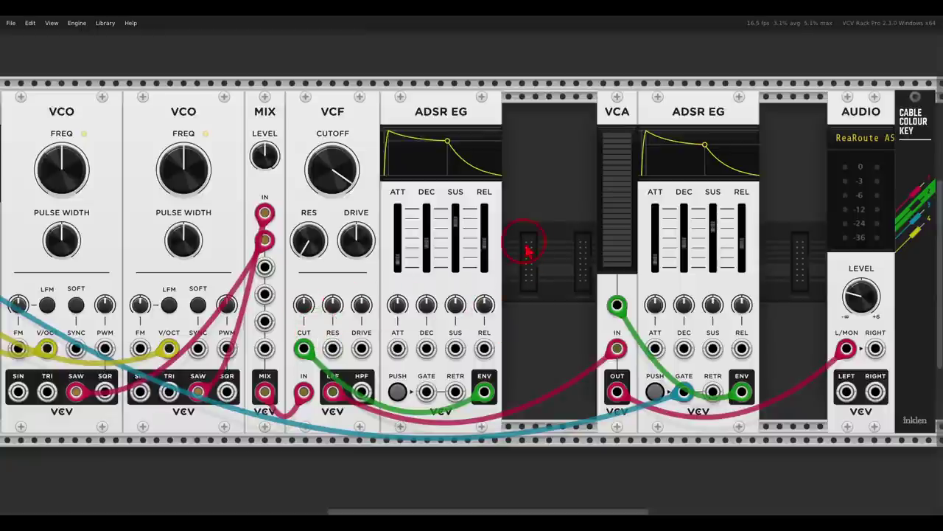
- Move the VCA and its ADSR EG together directly beside the filter's ADSR EG, closing the gap
left_click_drag(531, 234, 695, 236)
left_click_drag(706, 111, 595, 116)
left_click(743, 154)
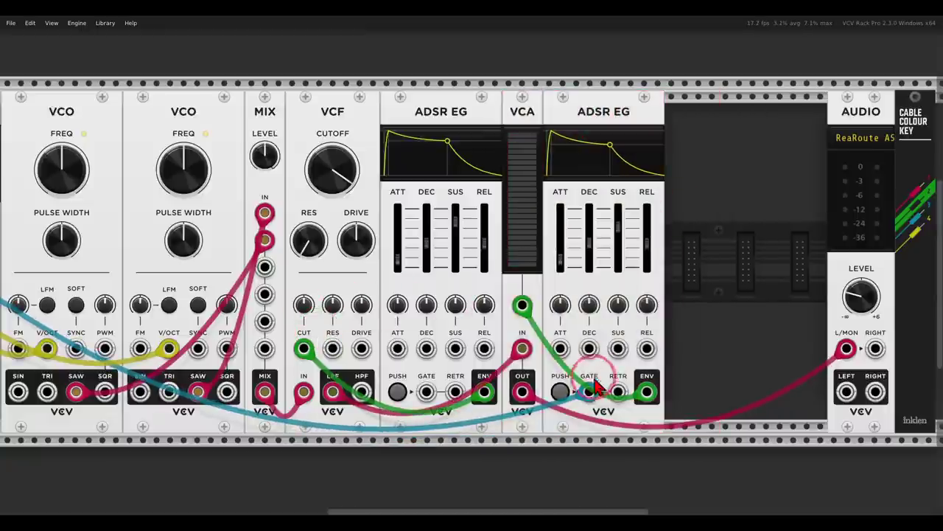
- Patch MIDI-CV's GATE output into the filter's ADSR EG GATE input with blue cable colour 3, and lower the VCF's cutoff
left_click_drag(594, 395, 535, 362)
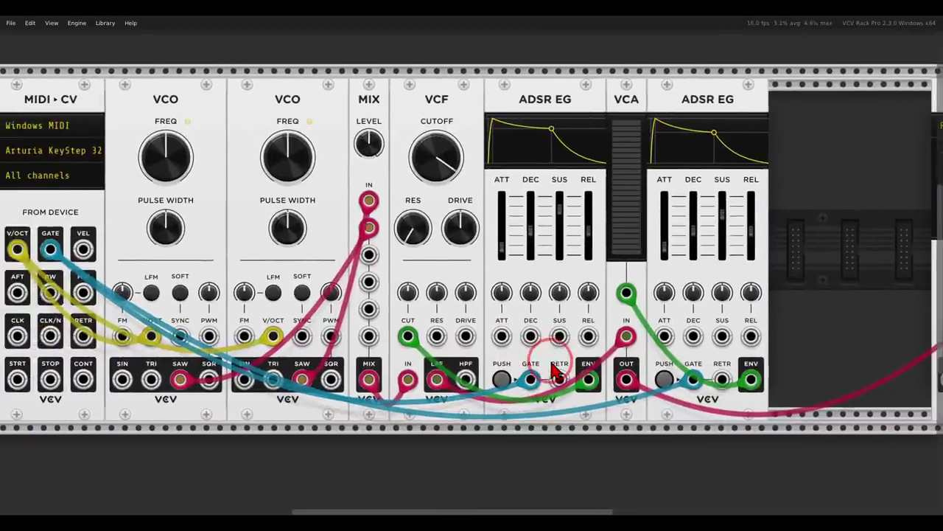
left_click_drag(435, 146, 446, 190)
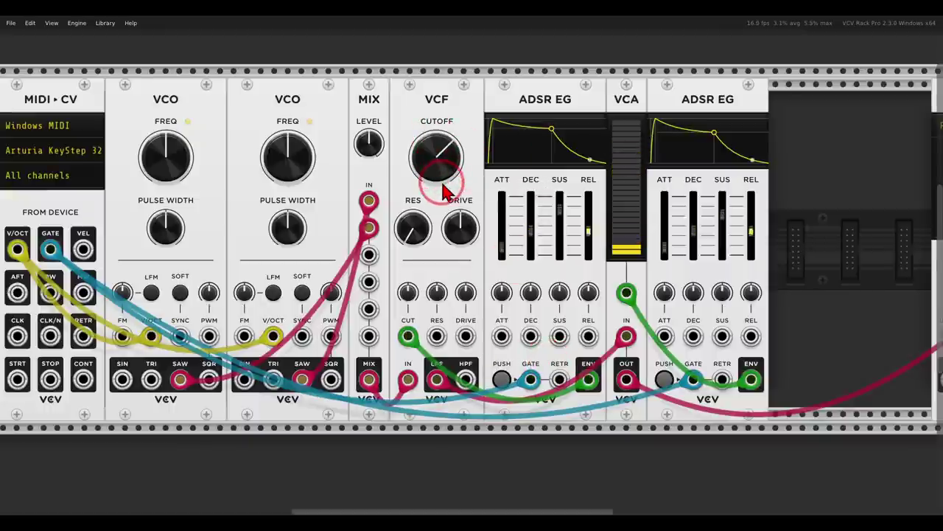